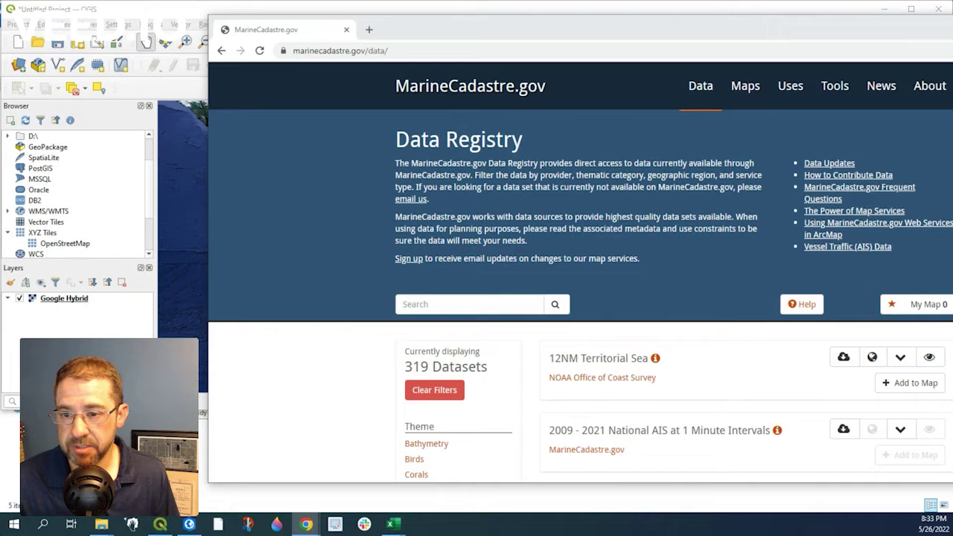
Step: Add AIS_2021_01_01_sample.csv as a delimited-text point layer above the Google Hybrid basemap
click(154, 331)
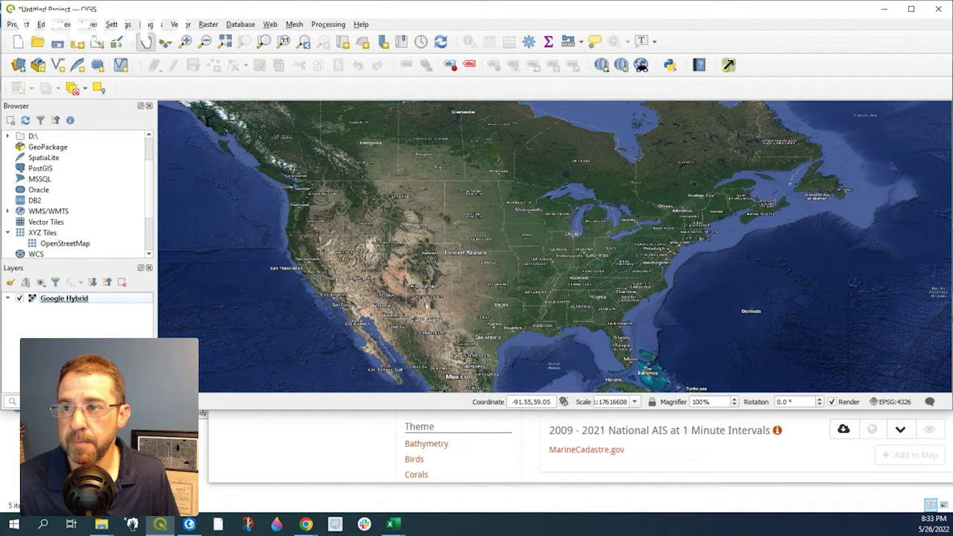
click(93, 26)
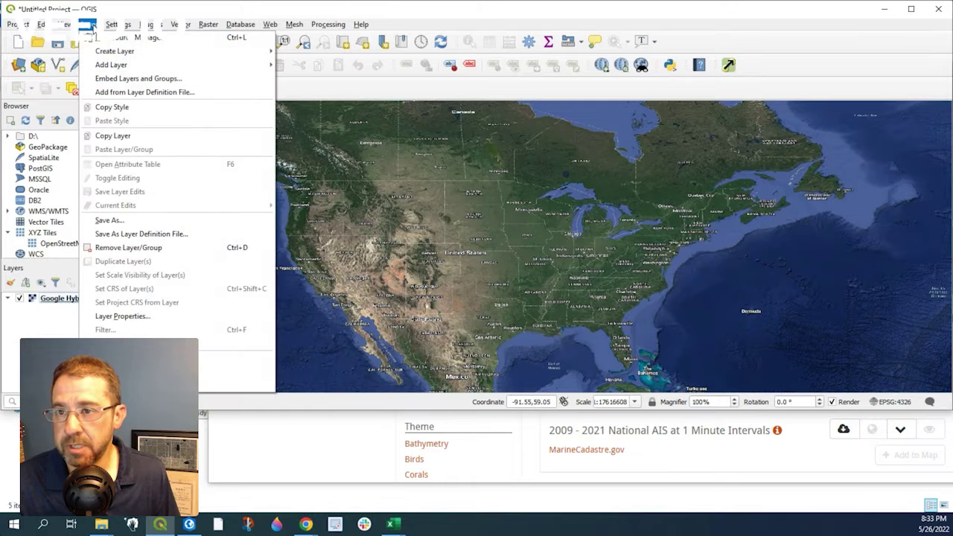
mouse_move(112, 67)
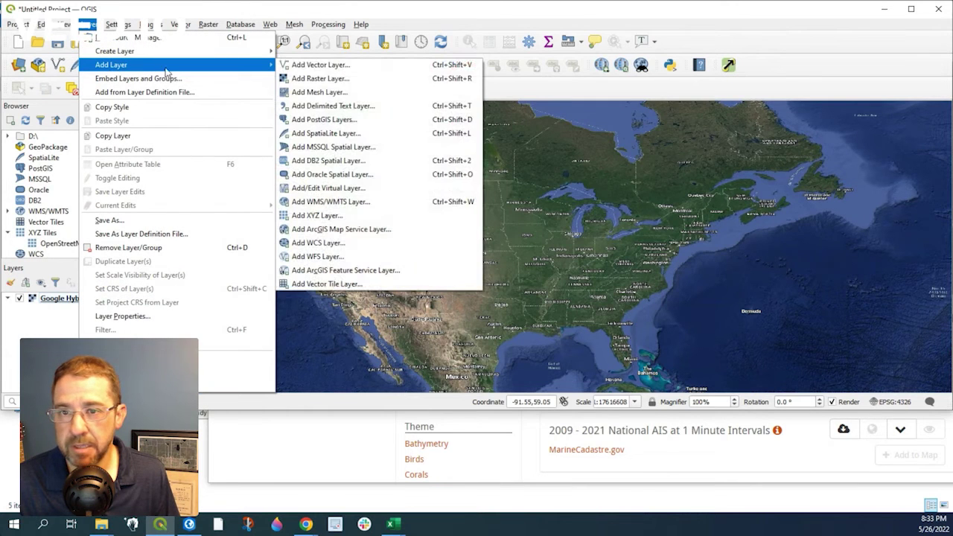
click(353, 108)
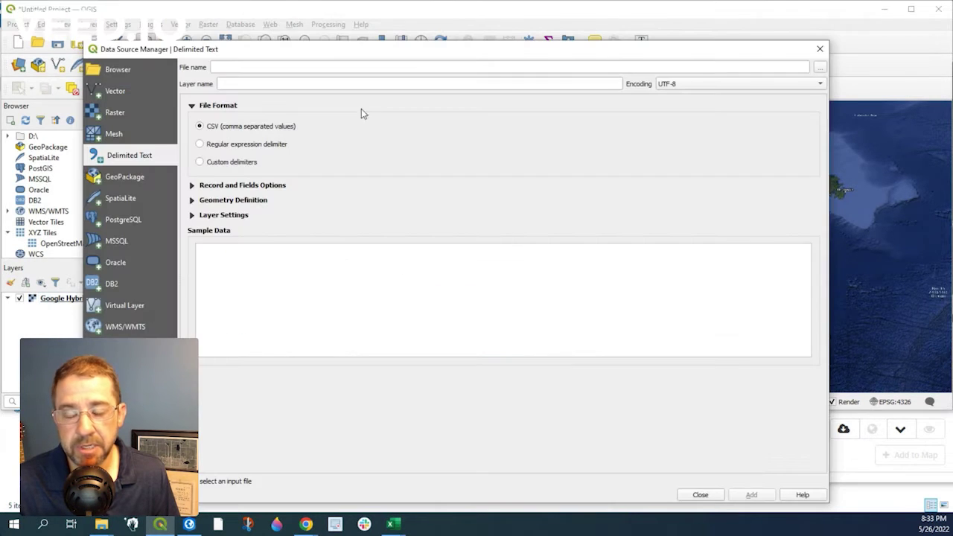
click(819, 69)
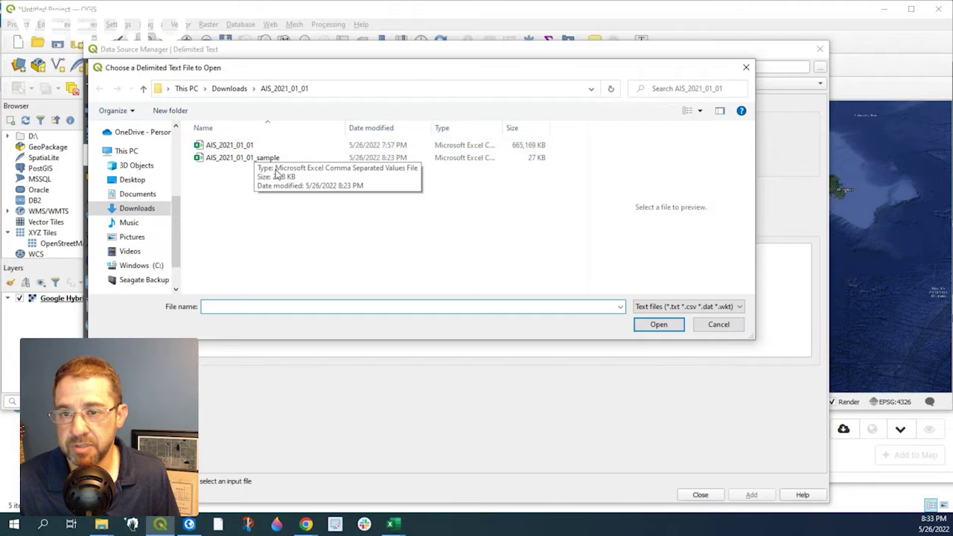
click(248, 160)
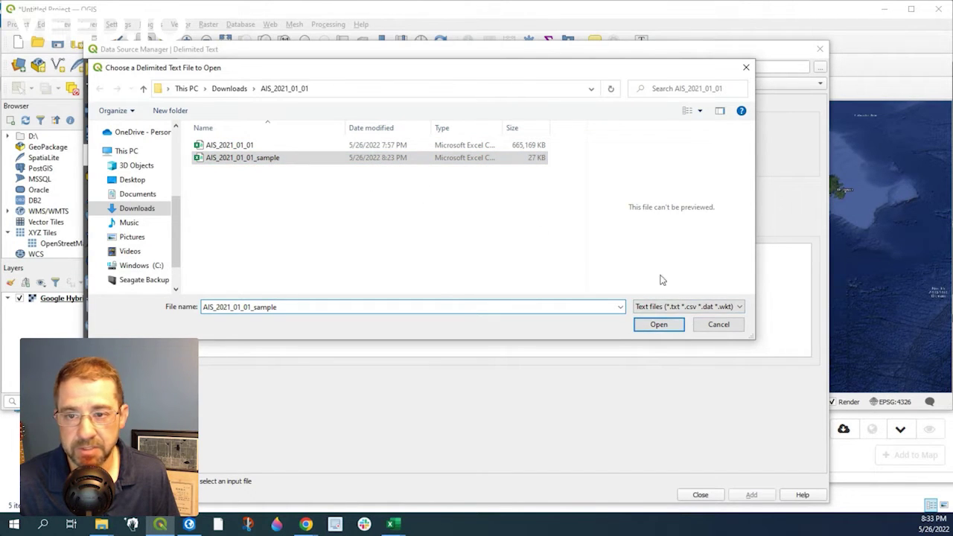
click(659, 325)
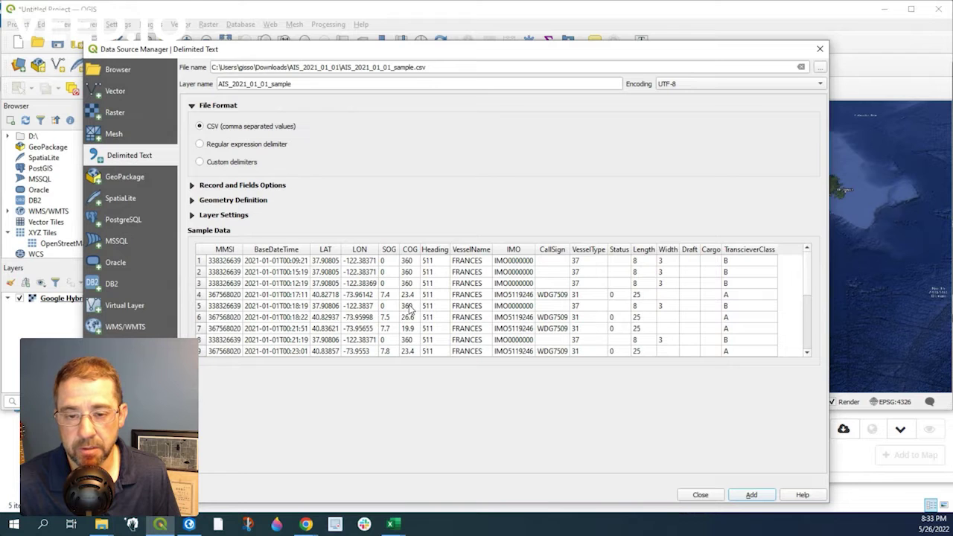
click(754, 495)
Step: Close the data source window and zoom in on the Hudson near upper Manhattan
click(700, 495)
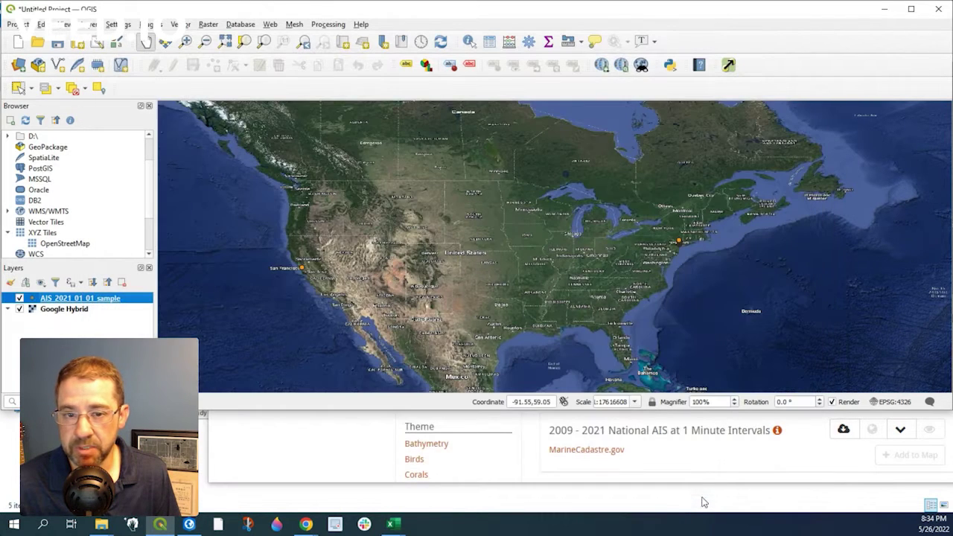
scroll(694, 287, up, 4)
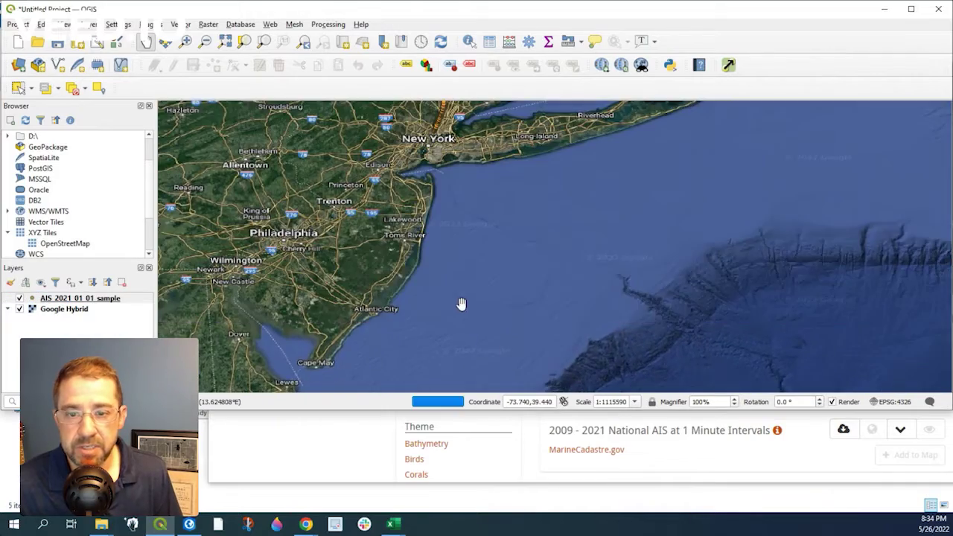
scroll(436, 290, up, 1)
scroll(435, 291, up, 1)
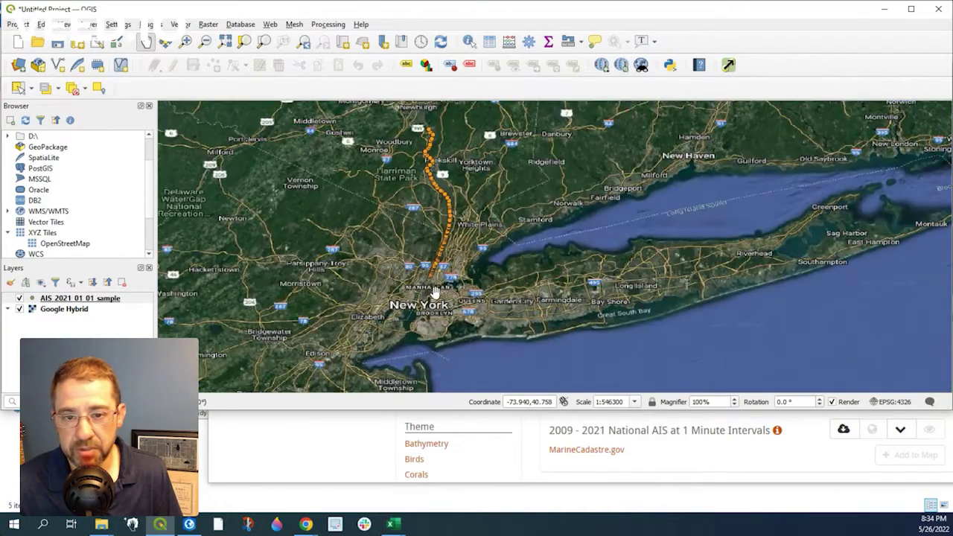
drag(435, 292, 514, 295)
scroll(514, 295, up, 1)
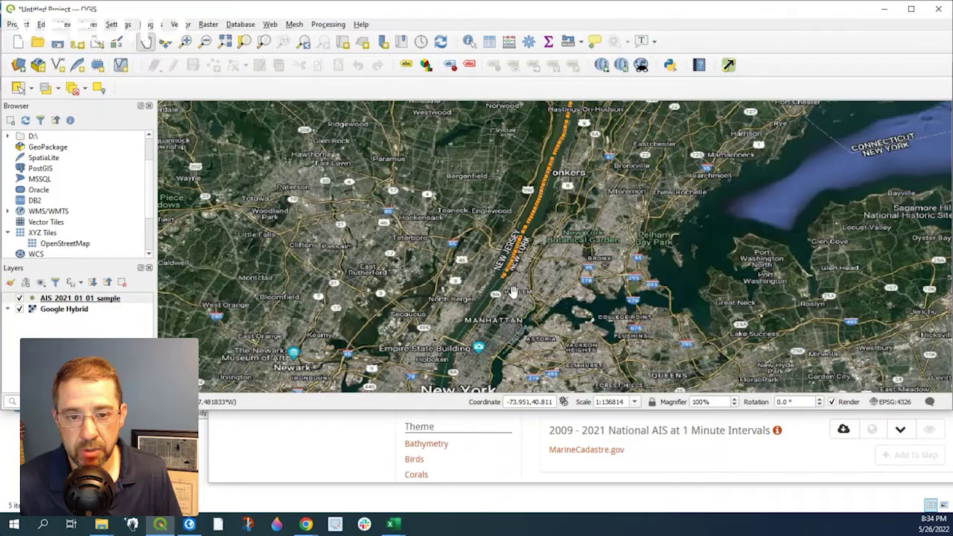
scroll(537, 247, up, 1)
Step: Follow the river north to Tarrytown and Sleepy Hollow, then select the AIS sample layer
drag(520, 229, 566, 388)
scroll(548, 236, up, 1)
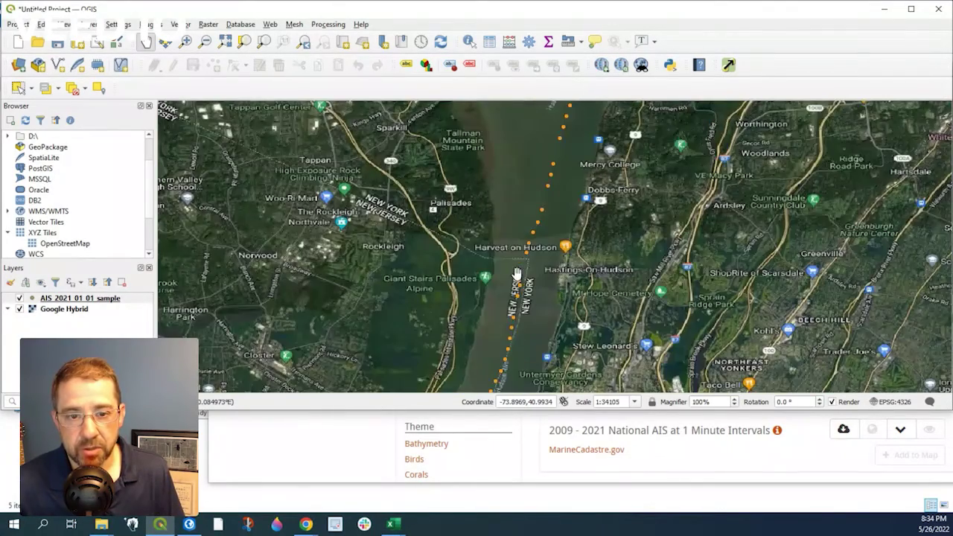
drag(574, 195, 532, 348)
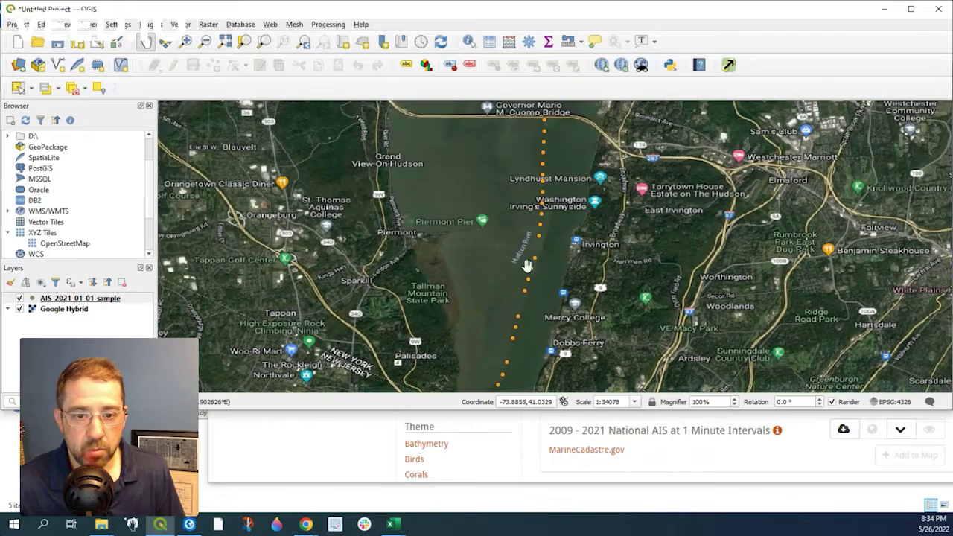
drag(539, 173, 534, 262)
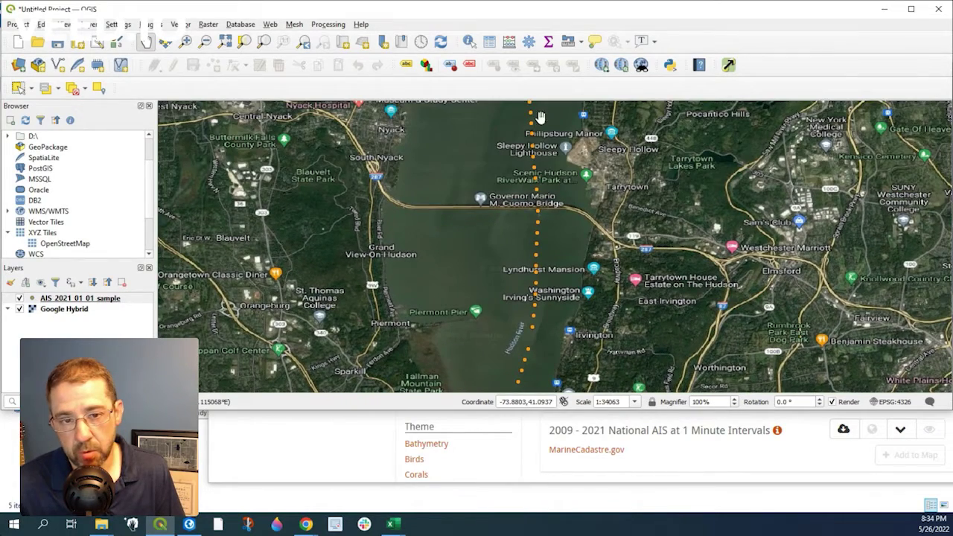
scroll(533, 245, up, 2)
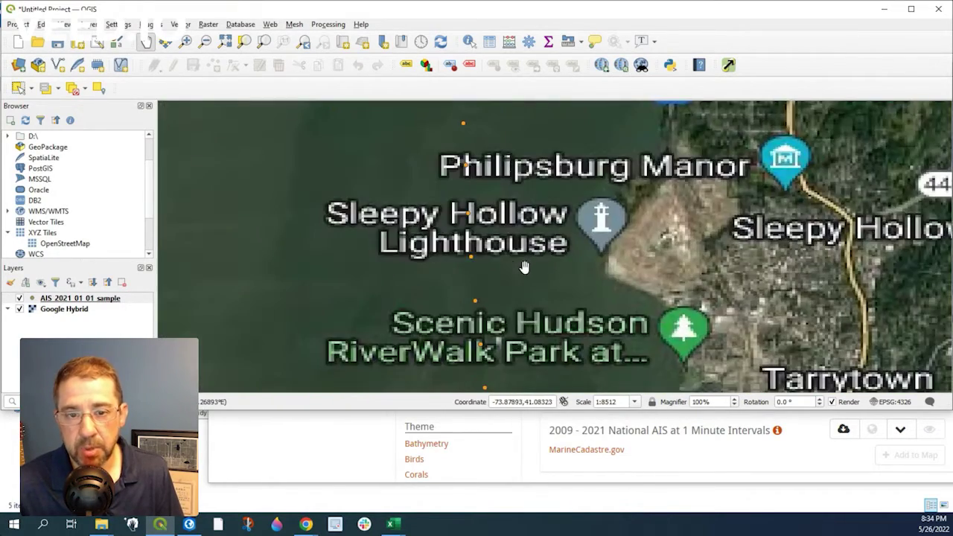
scroll(501, 270, down, 1)
scroll(499, 272, down, 1)
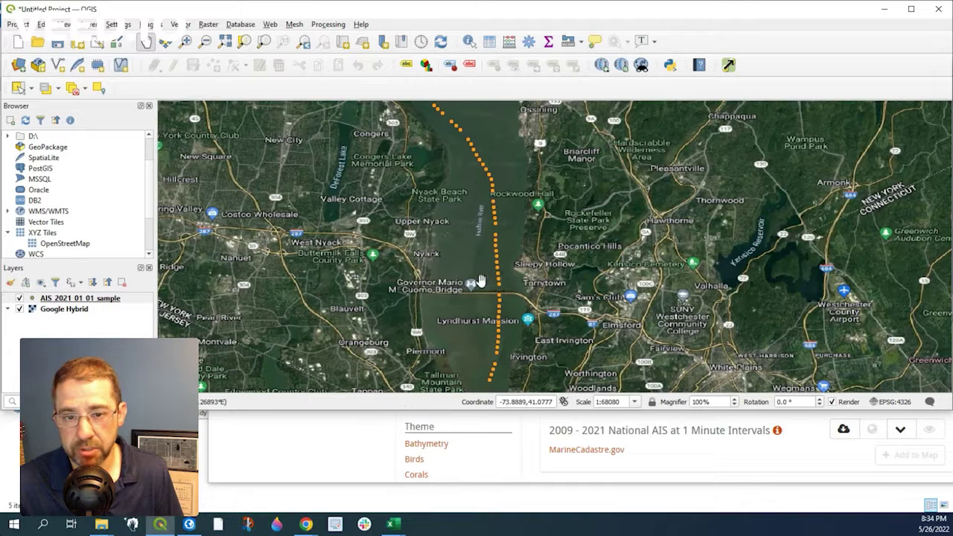
click(110, 301)
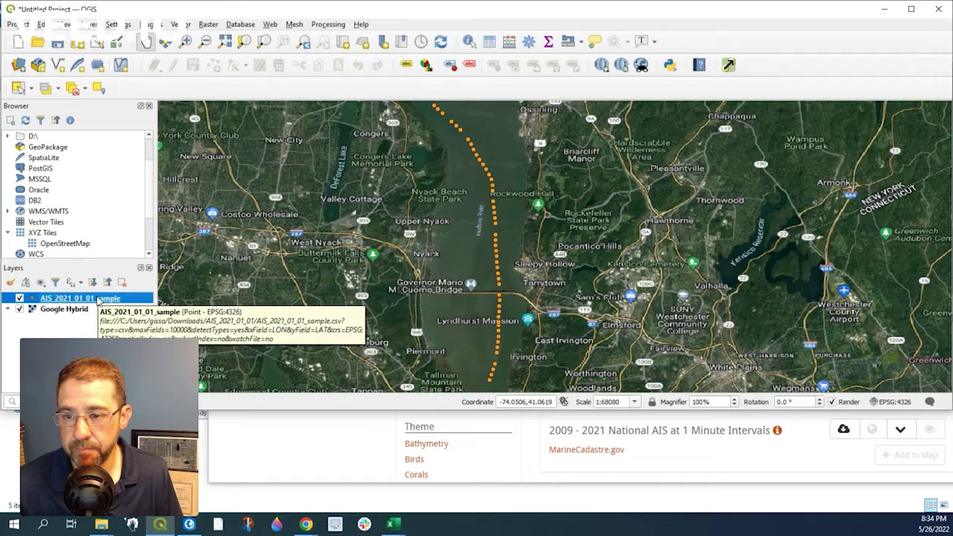
Step: Style the AIS markers as arrows, size 20 points, with red #c40c08 fill
right_click(97, 298)
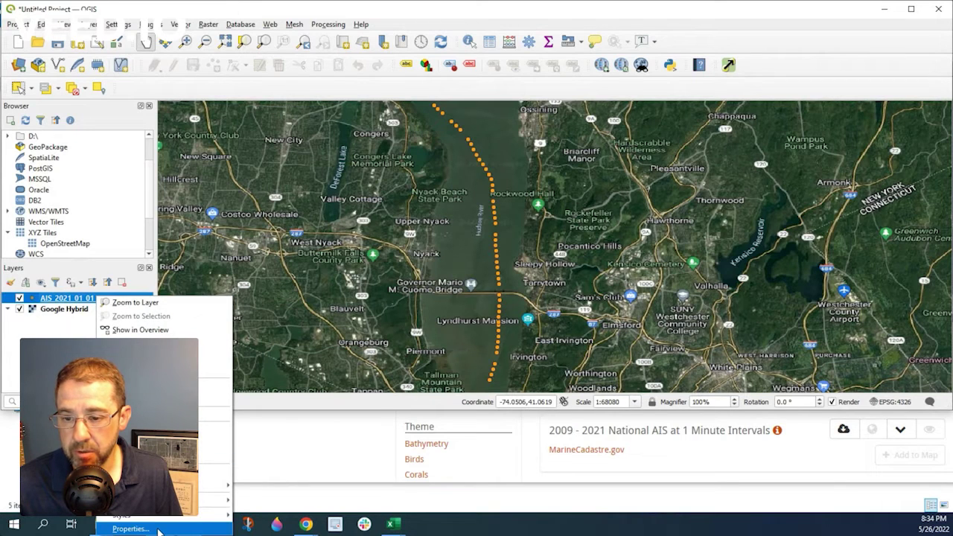
click(132, 528)
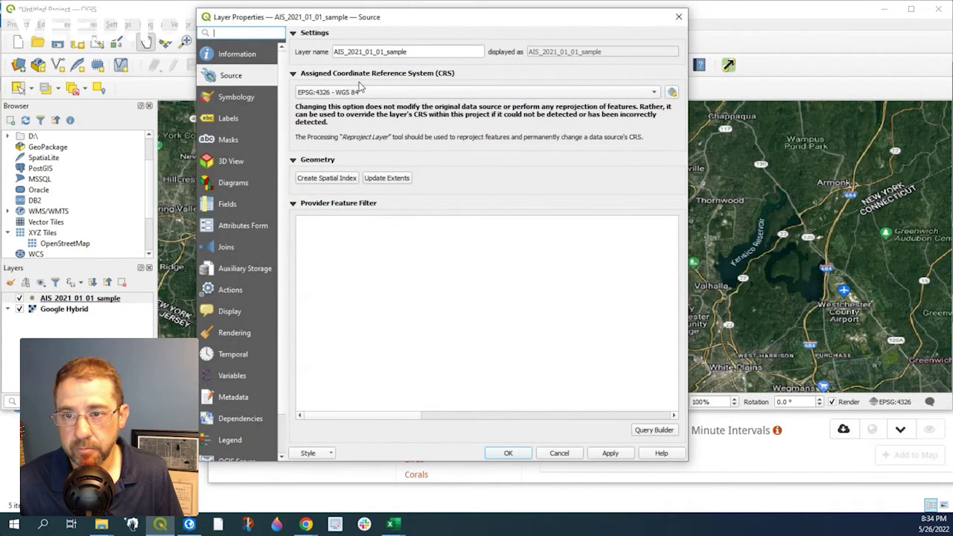
click(237, 97)
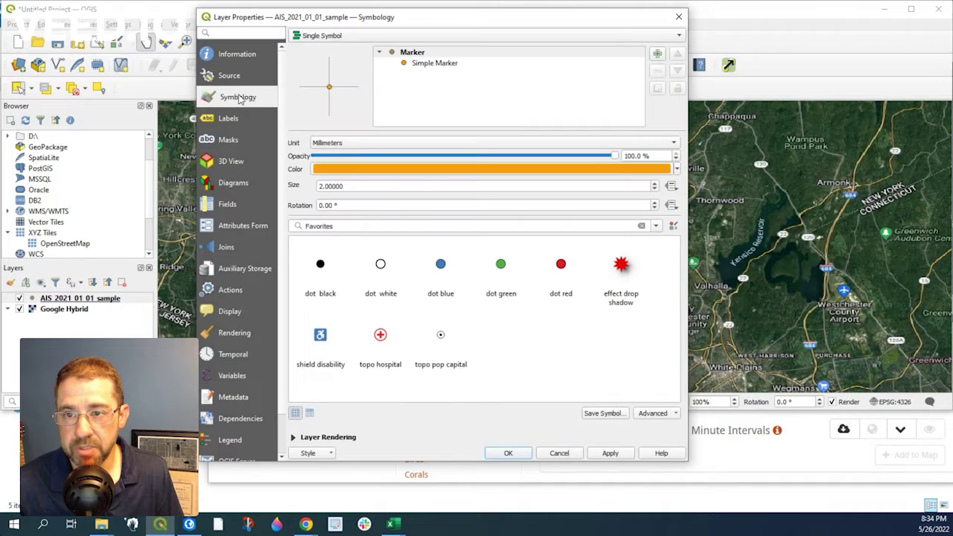
click(436, 65)
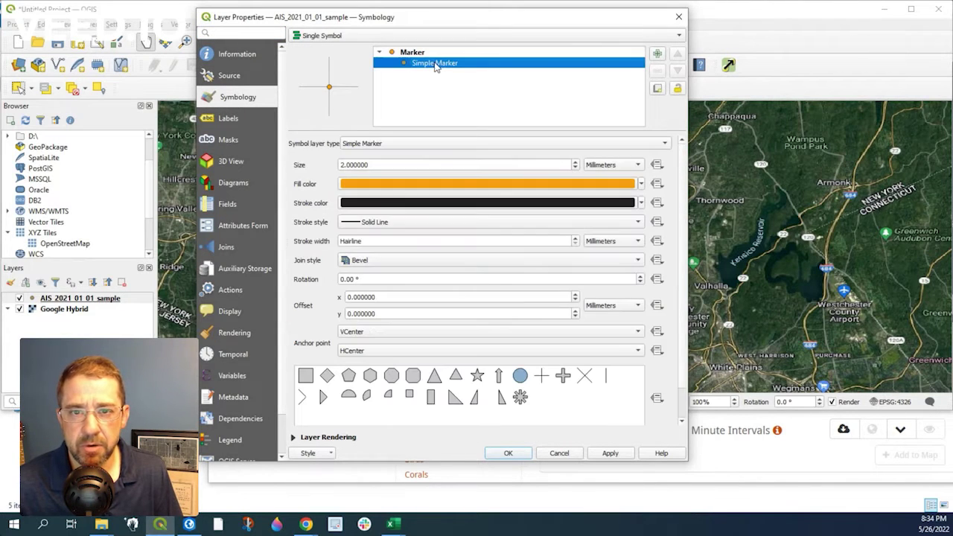
click(500, 378)
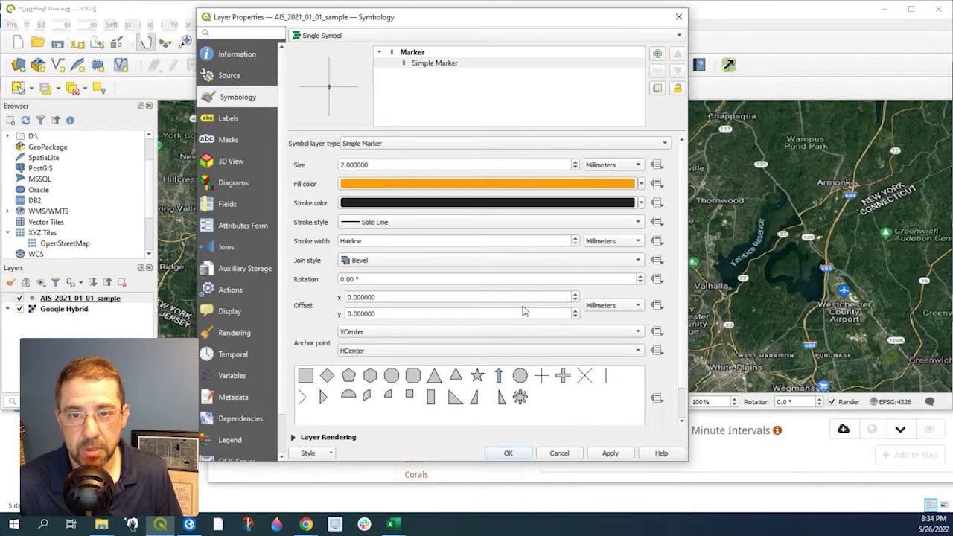
click(588, 164)
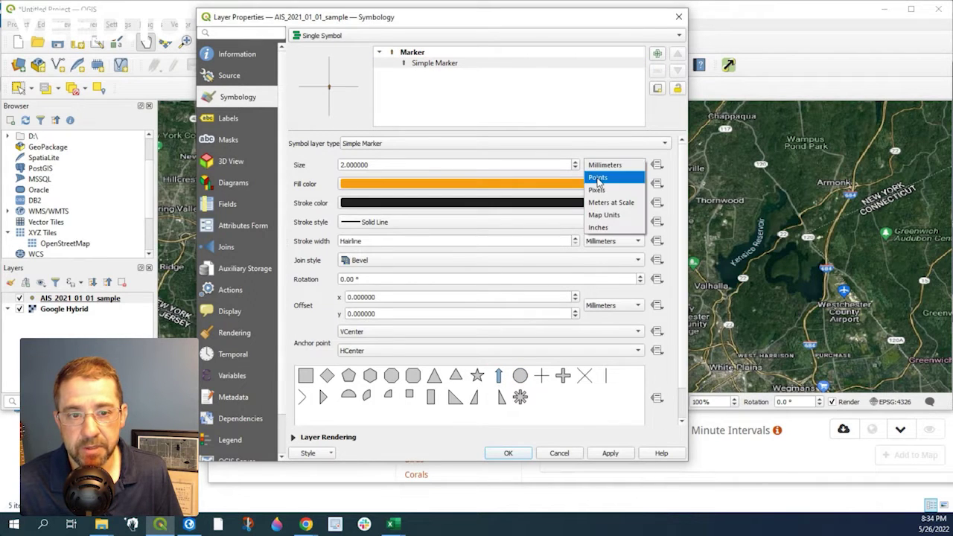
click(599, 180)
double_click(438, 167)
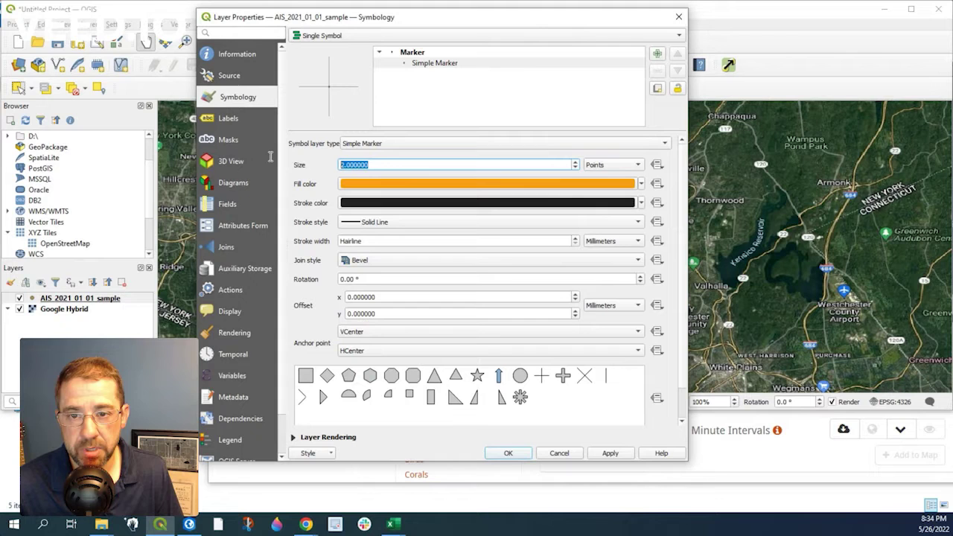
text(20)
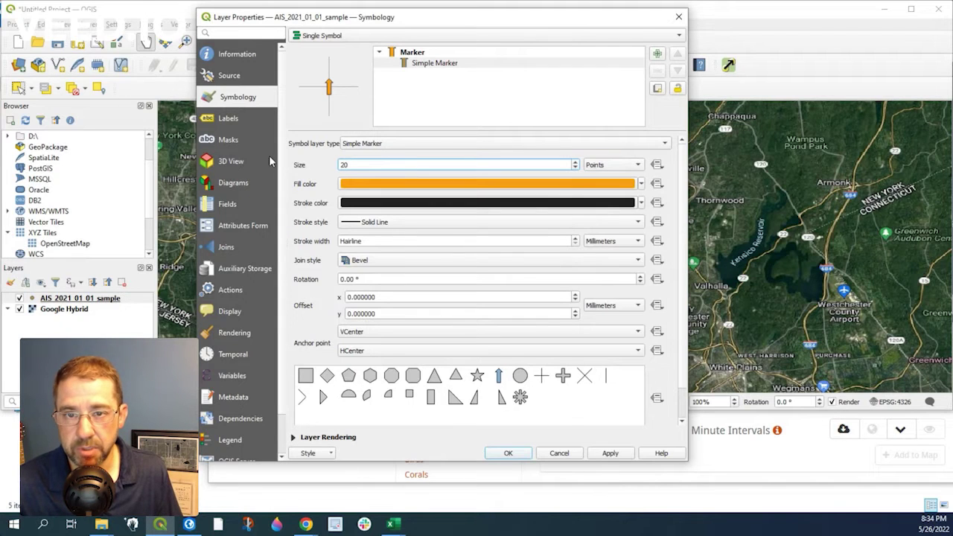
click(494, 184)
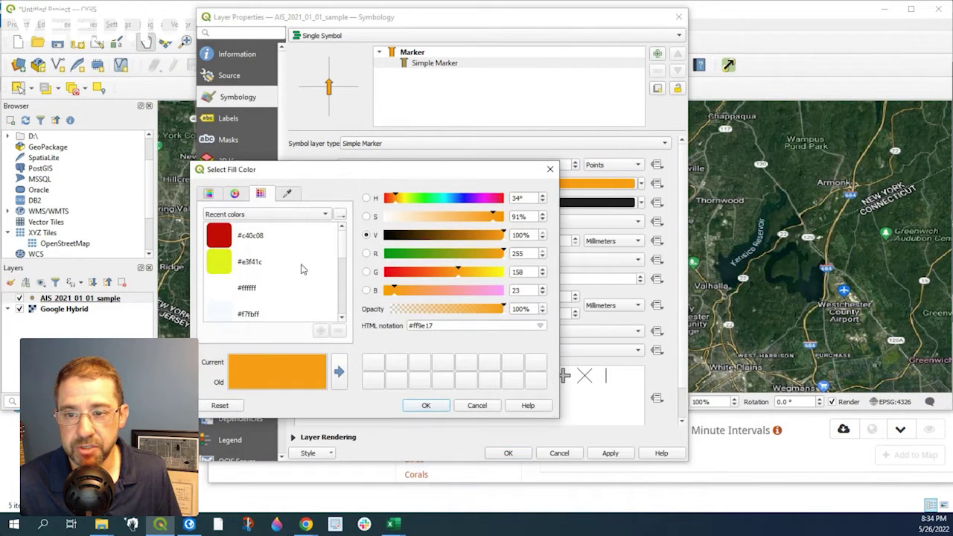
click(223, 240)
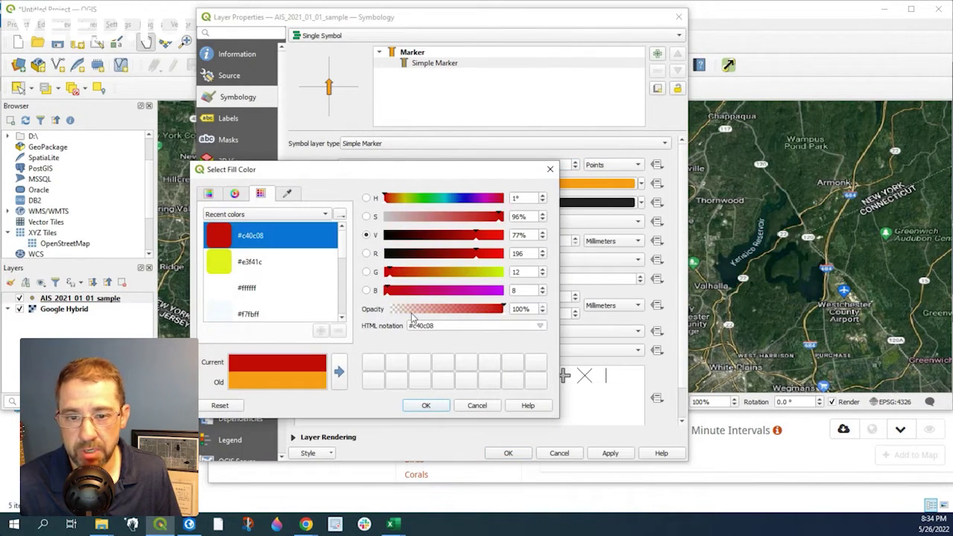
click(427, 406)
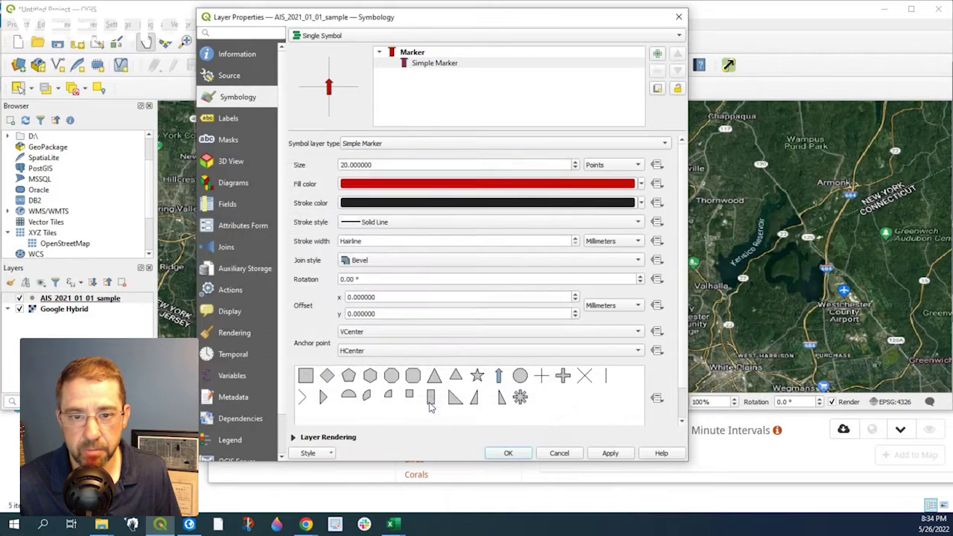
Step: Drive marker rotation from the COG field and apply the symbology
click(658, 279)
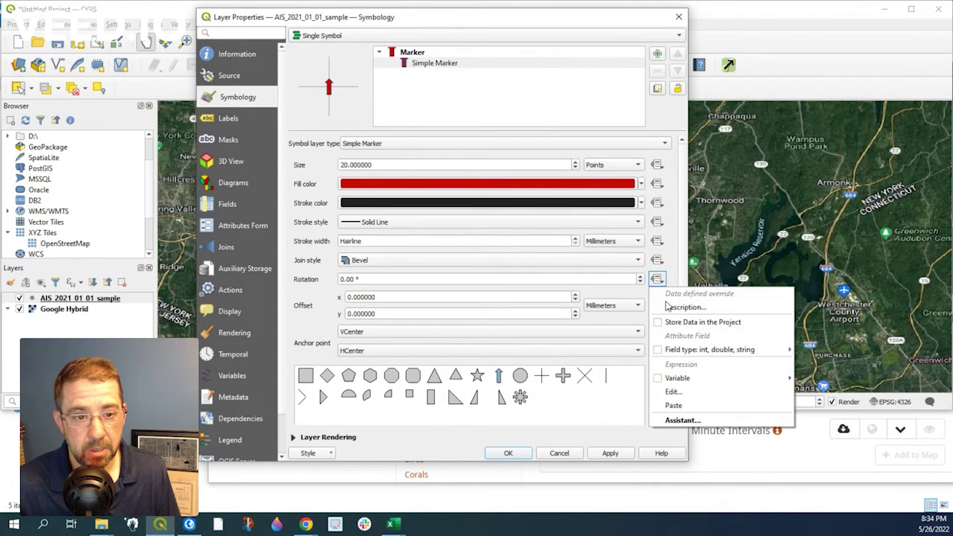
mouse_move(693, 350)
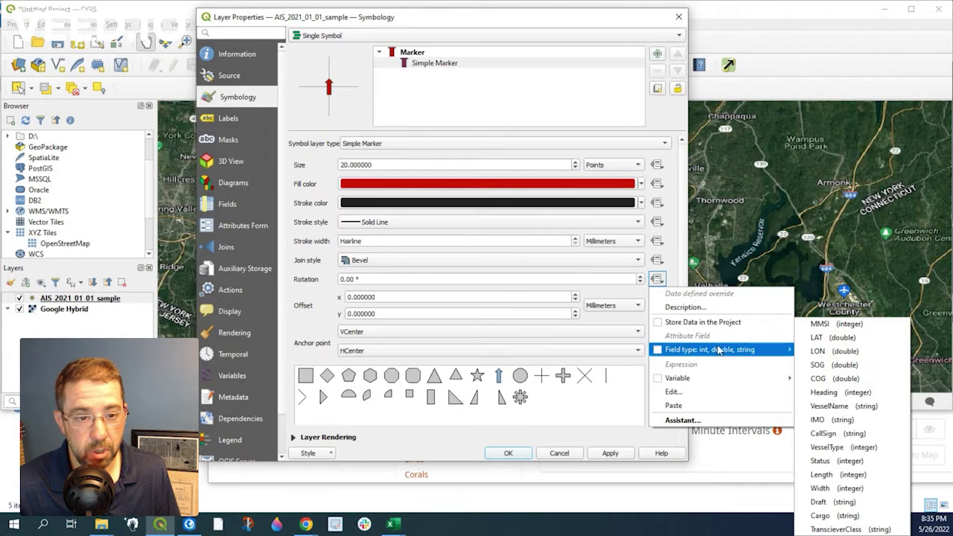
click(822, 382)
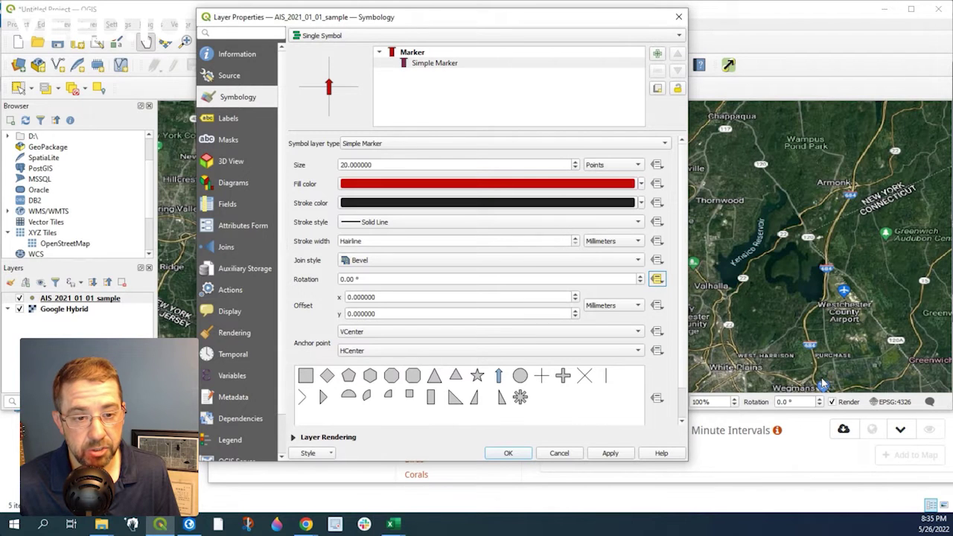
click(609, 453)
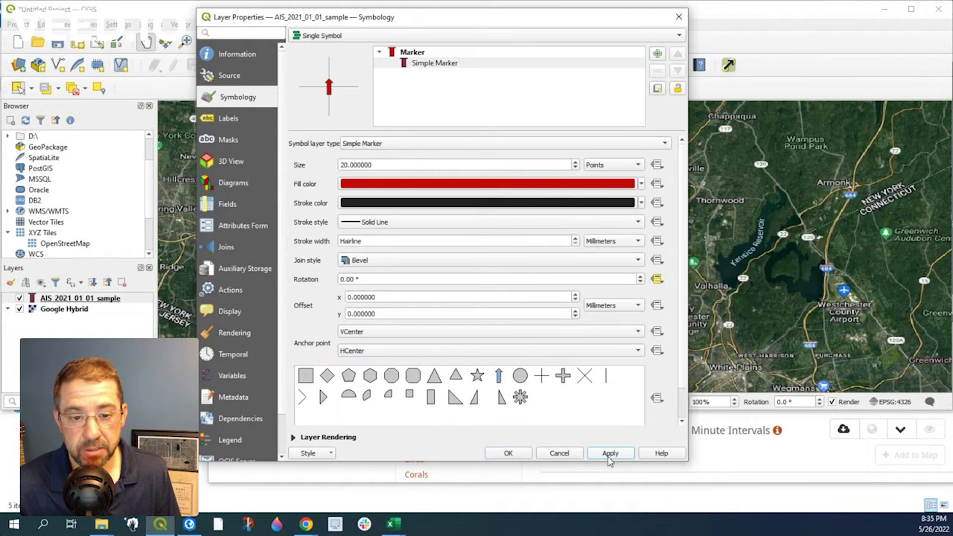
click(509, 453)
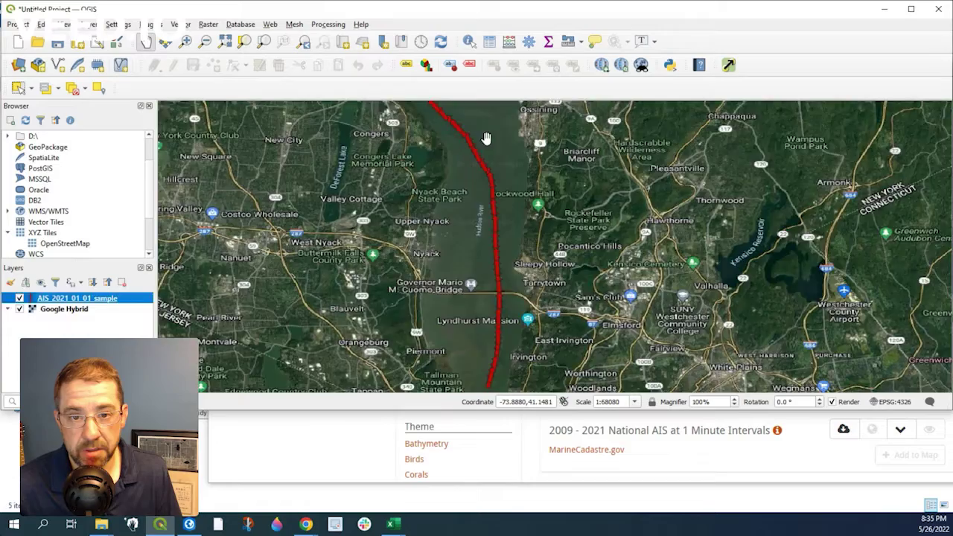
Step: Pan north past Peekskill and Bear Mountain Bridge to West Point and Garrison
drag(486, 139, 568, 331)
scroll(482, 234, up, 4)
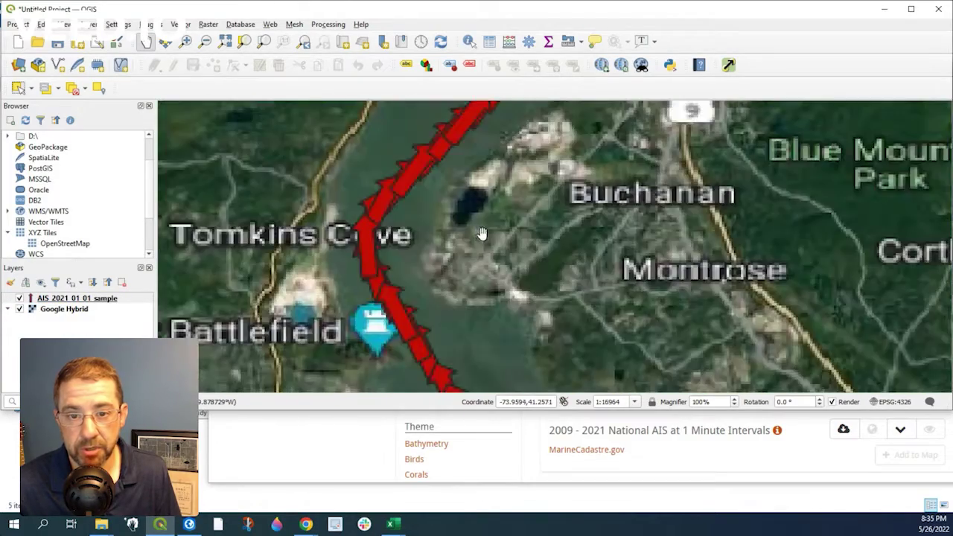
drag(482, 234, 460, 358)
drag(489, 208, 588, 322)
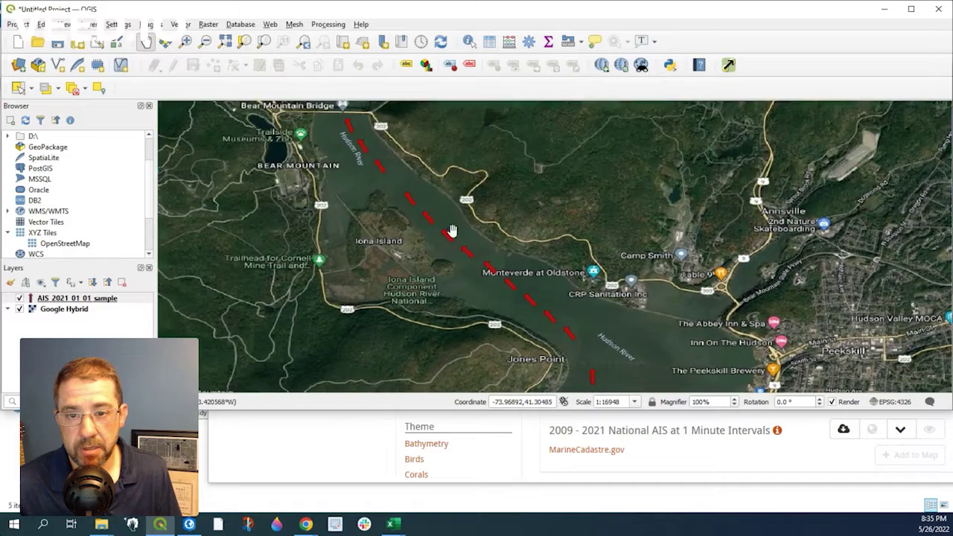
drag(424, 197, 520, 324)
scroll(494, 219, down, 1)
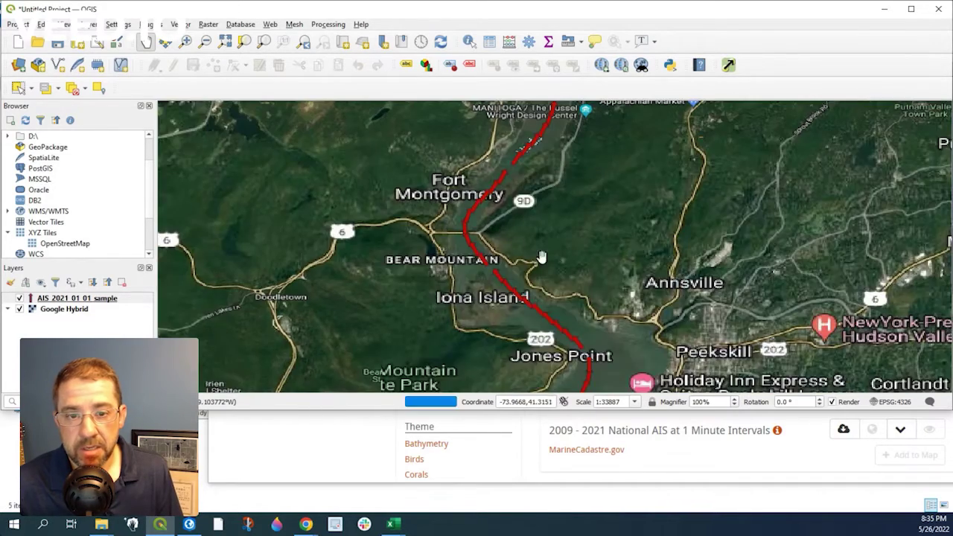
drag(542, 255, 570, 318)
drag(584, 223, 589, 283)
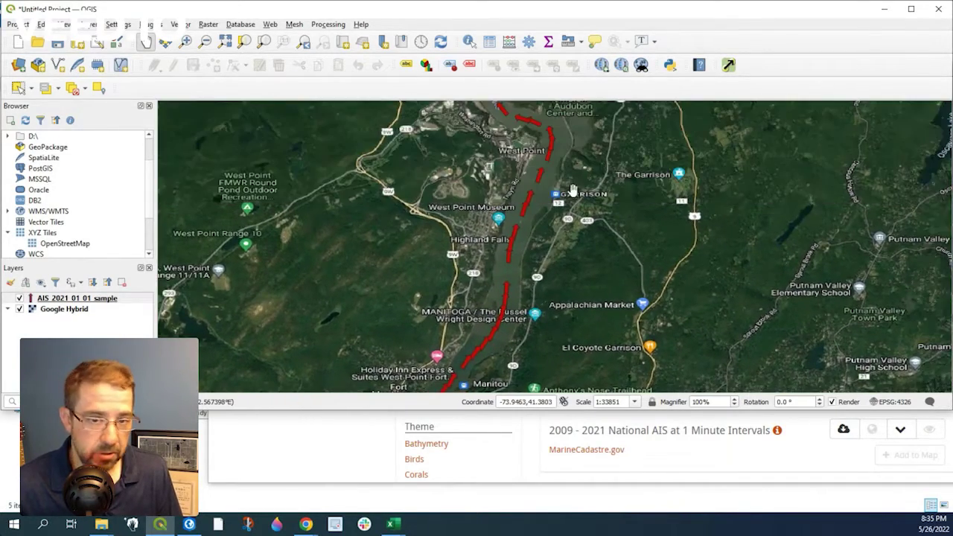
drag(601, 166, 596, 288)
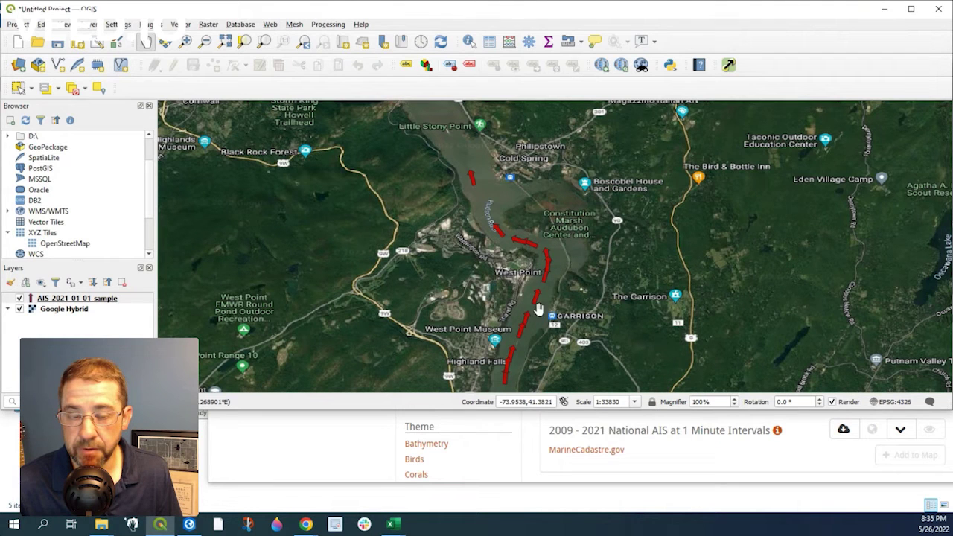
Step: Apply a "COG" <= 90 provider filter to the AIS layer through the Query Builder
right_click(86, 300)
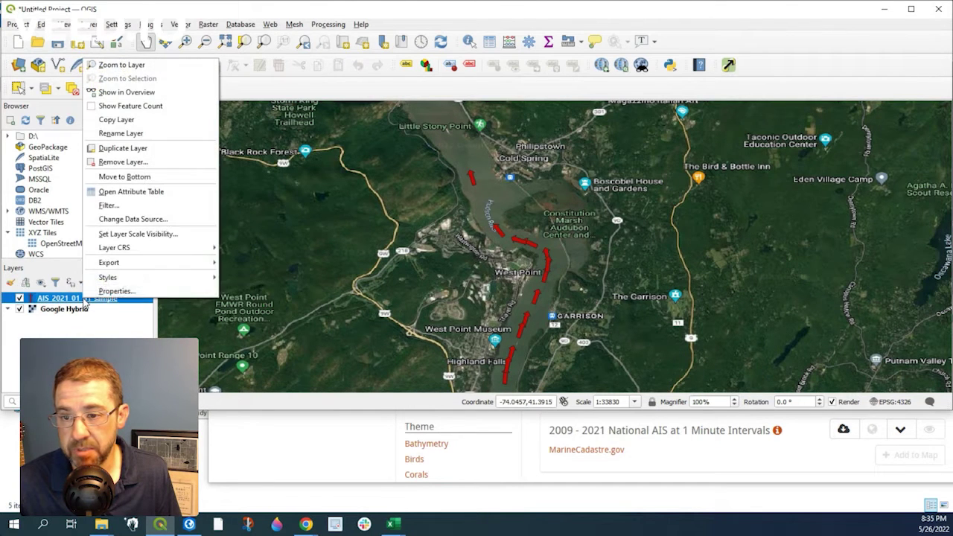
click(104, 291)
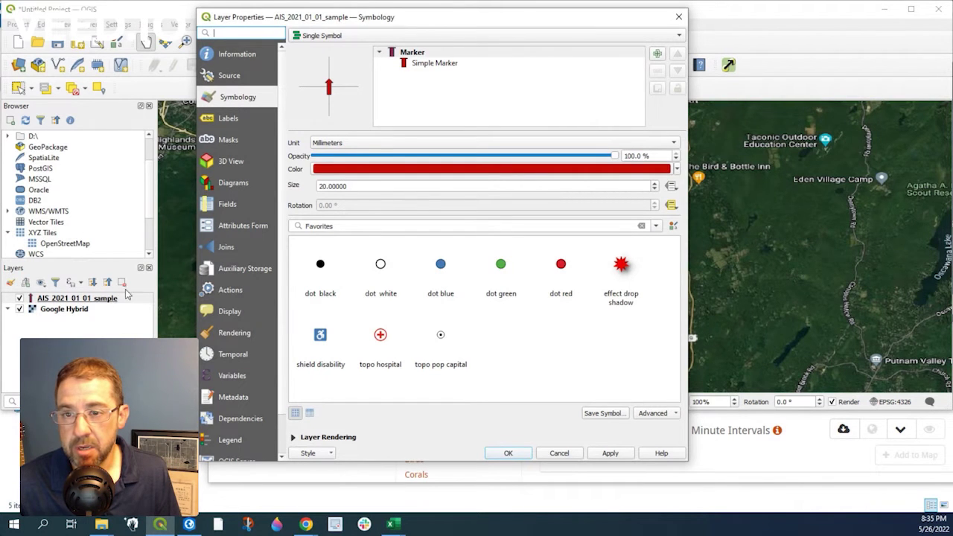
click(231, 76)
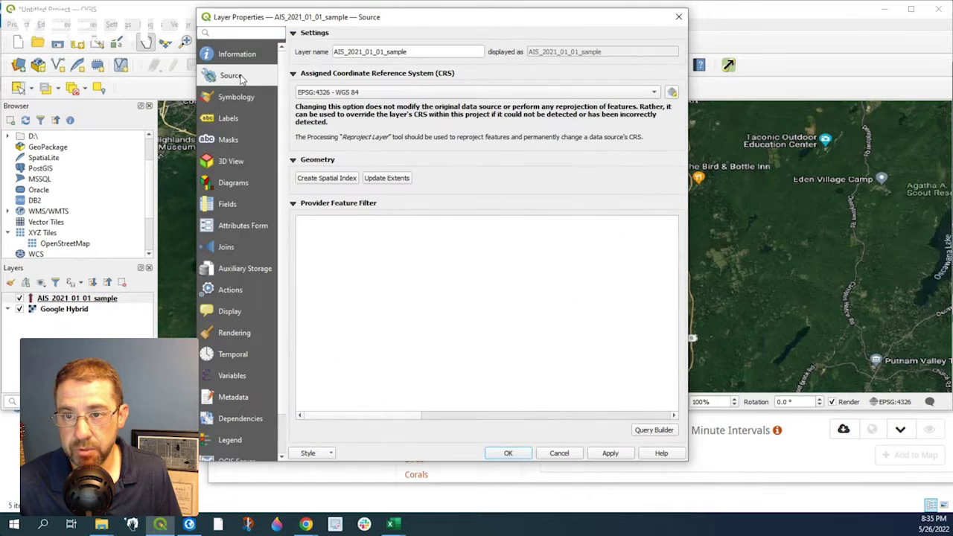
click(652, 431)
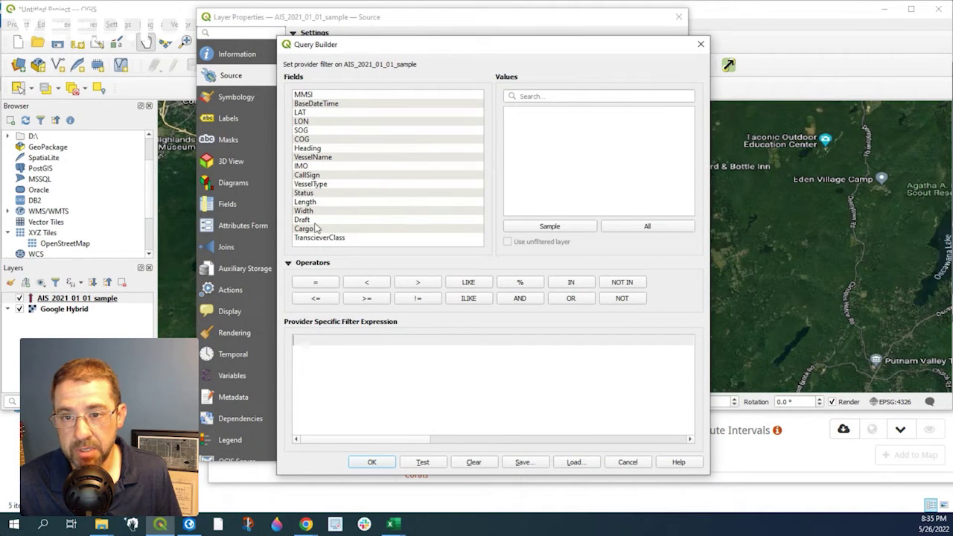
double_click(302, 140)
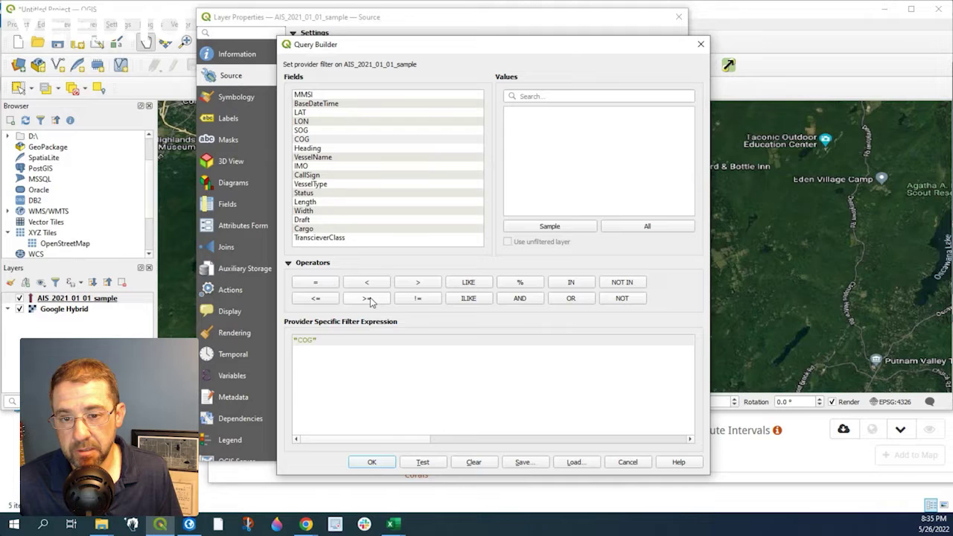
click(318, 301)
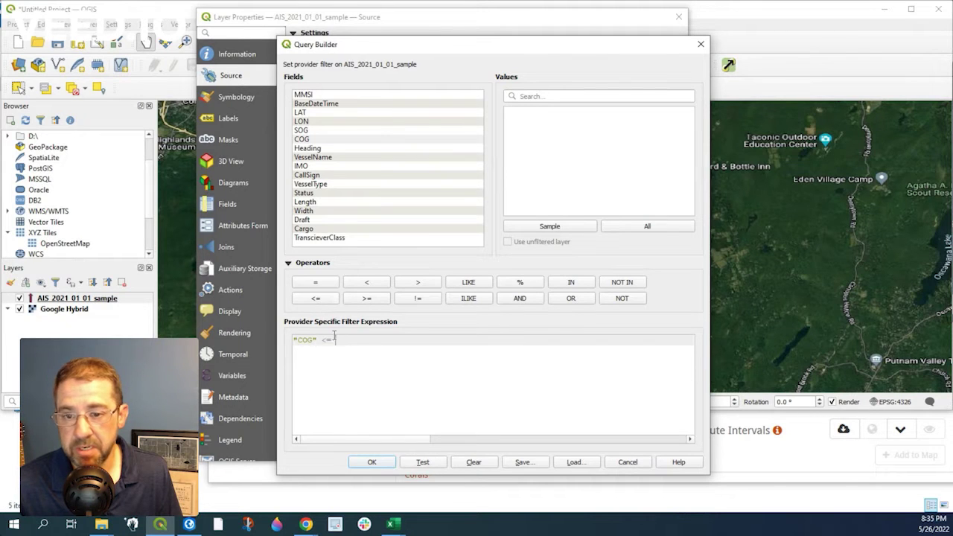
text(90)
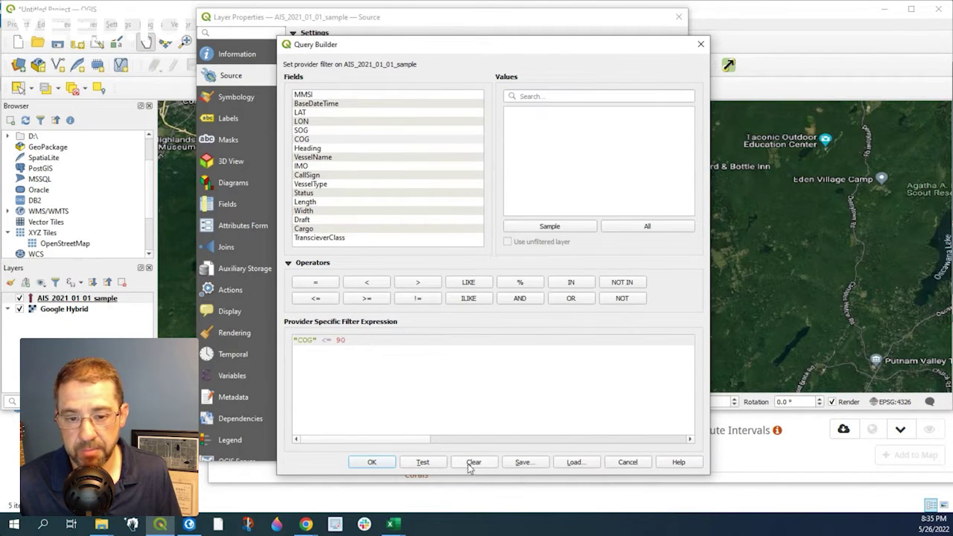
click(372, 462)
click(610, 453)
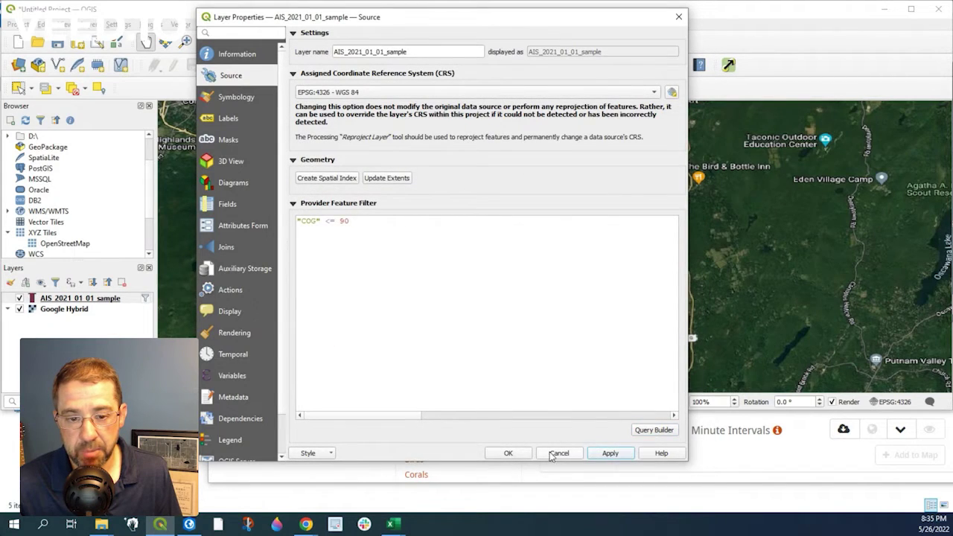
click(507, 453)
scroll(526, 296, down, 3)
scroll(529, 325, up, 1)
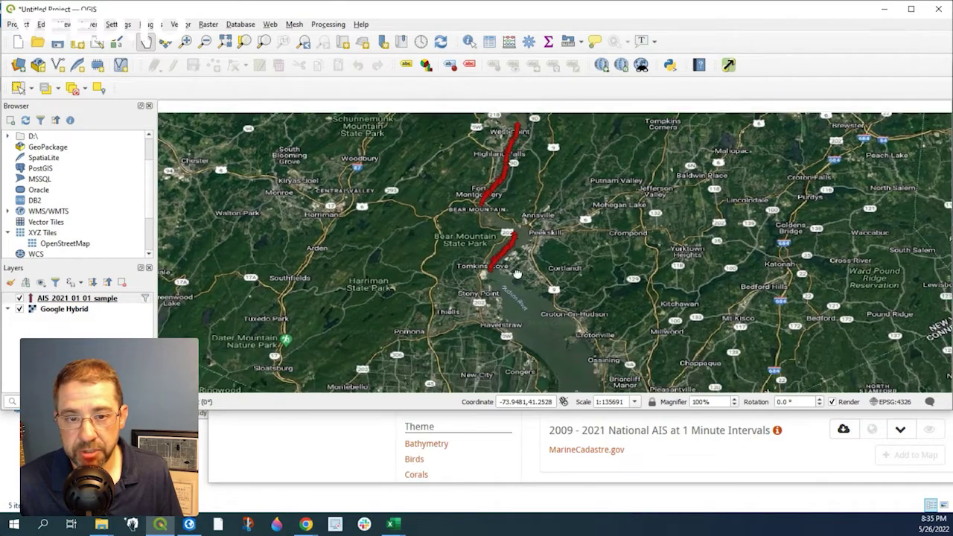
Step: Zoom in on the filtered red track near Fort Montgomery, between West Point and Jones Point
drag(522, 290, 505, 330)
scroll(519, 277, up, 1)
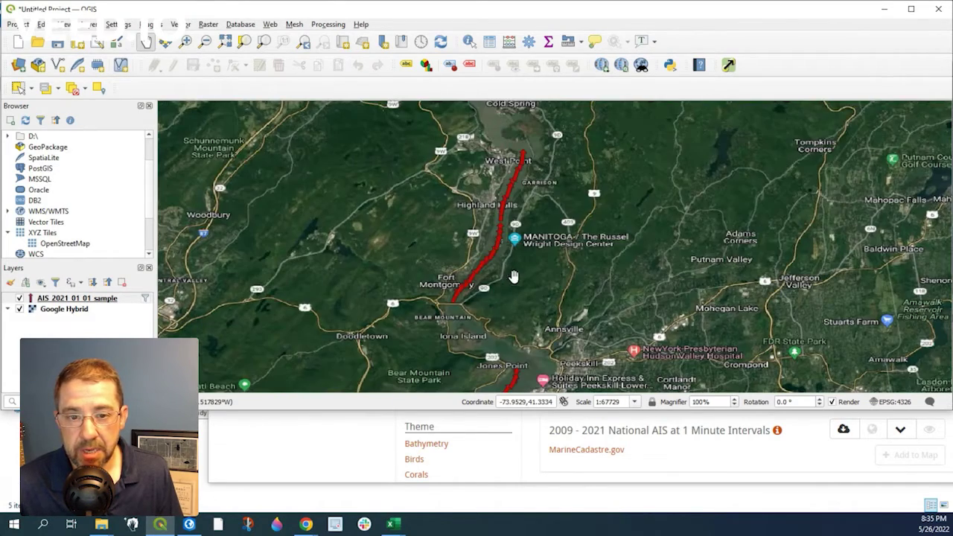
drag(499, 330, 522, 323)
Step: Empty the AIS layer's Query Builder filter and apply the change
click(106, 300)
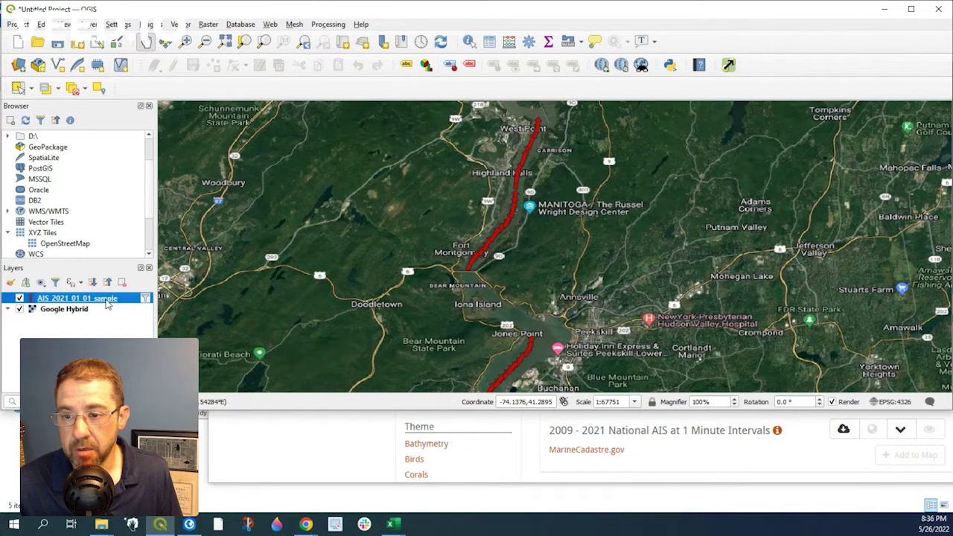
double_click(106, 300)
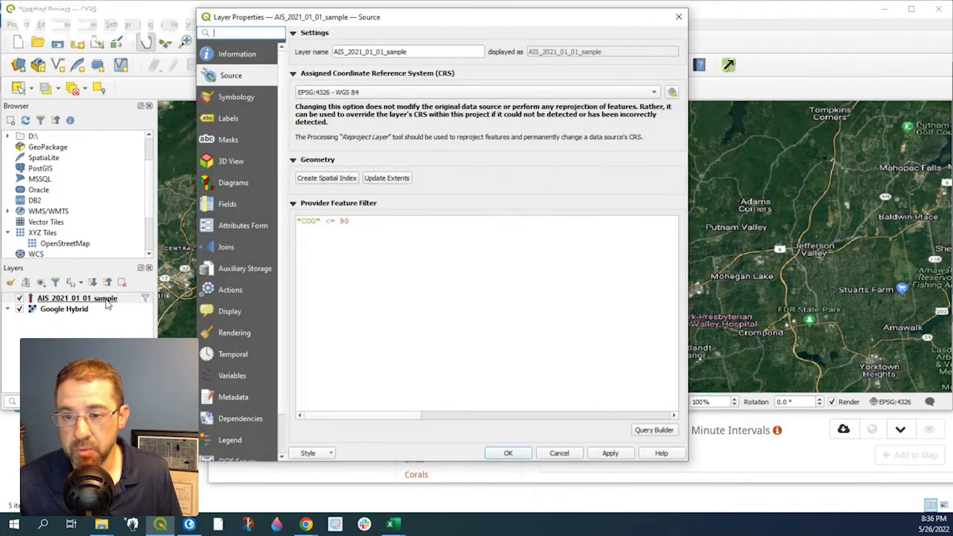
click(647, 432)
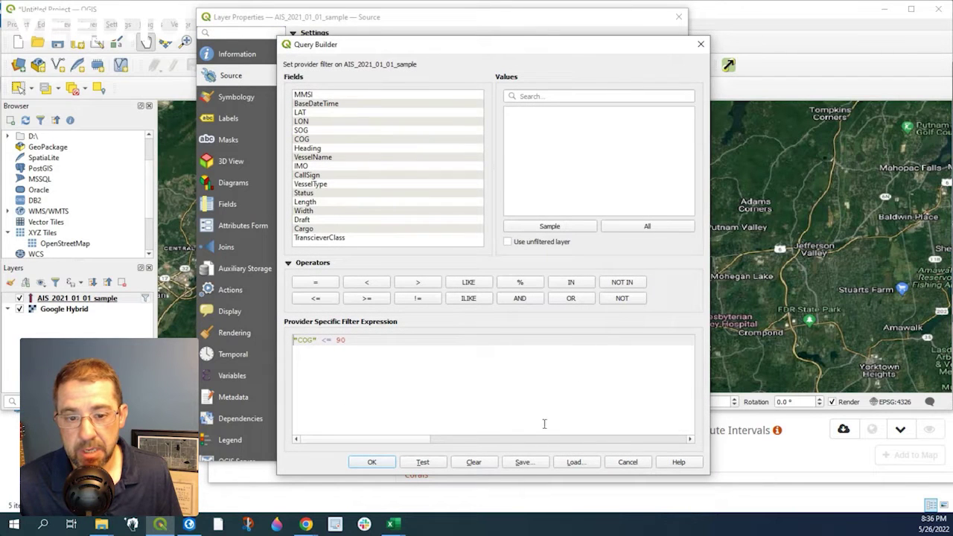
click(373, 462)
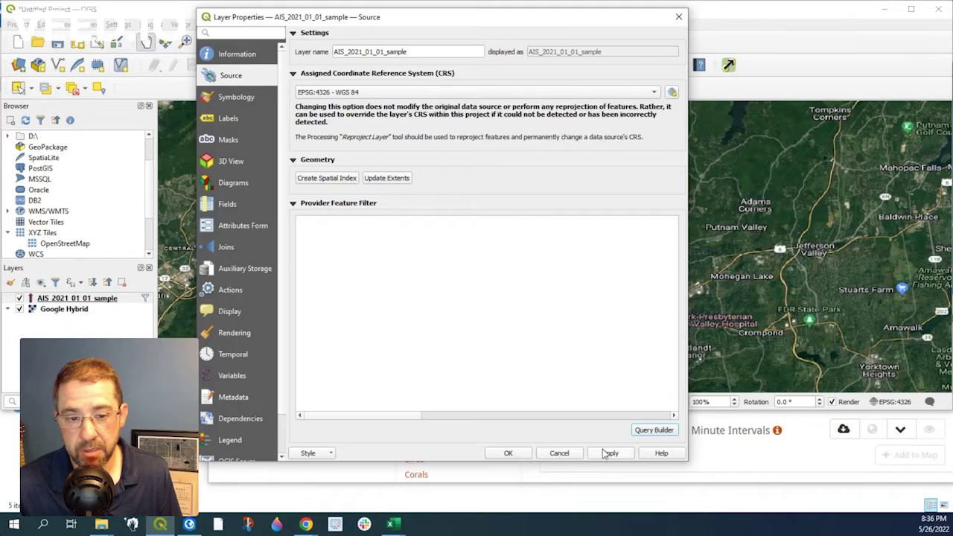
click(609, 453)
click(508, 452)
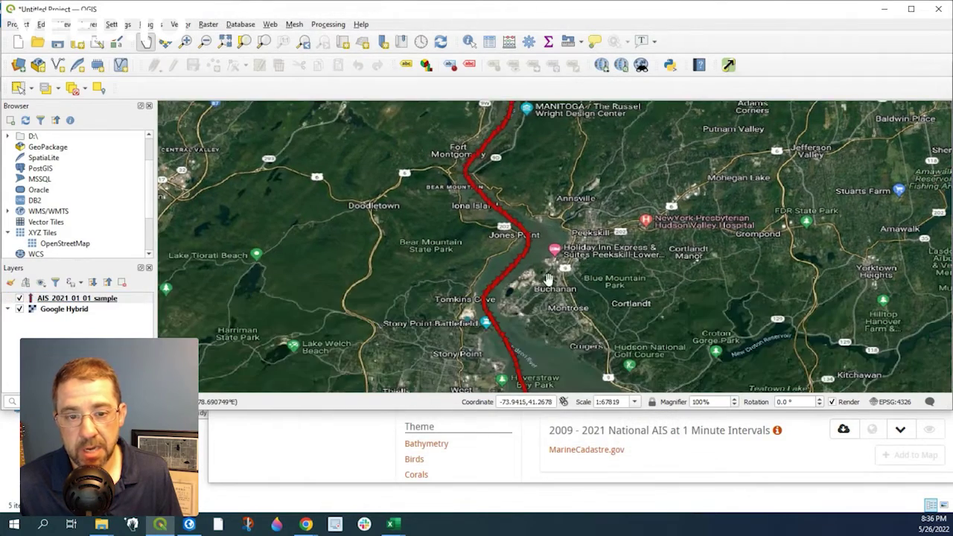
Step: Pan south and zoom out to about 1:135000 to show the track from Cold Spring toward Croton-on-Hudson
drag(548, 280, 551, 255)
drag(581, 313, 601, 236)
drag(601, 281, 530, 178)
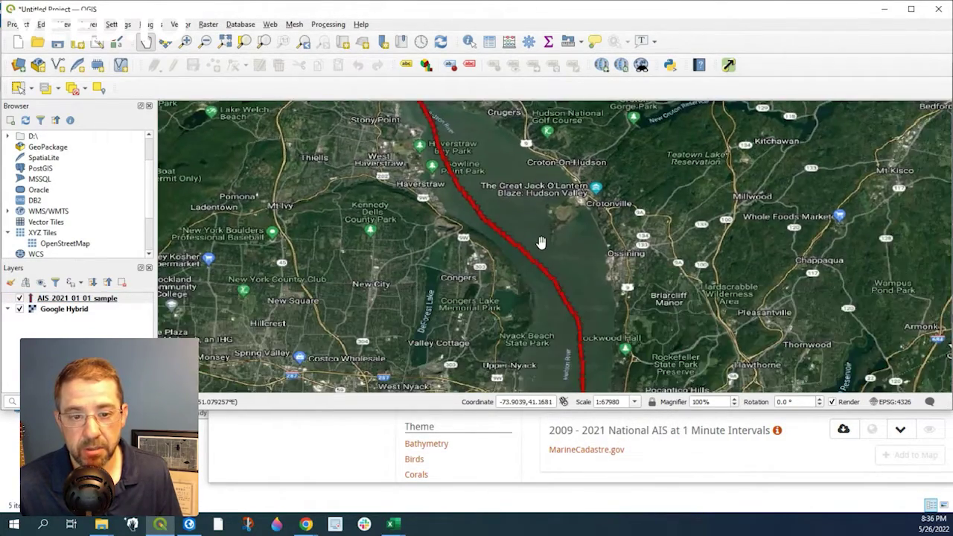
scroll(542, 243, down, 2)
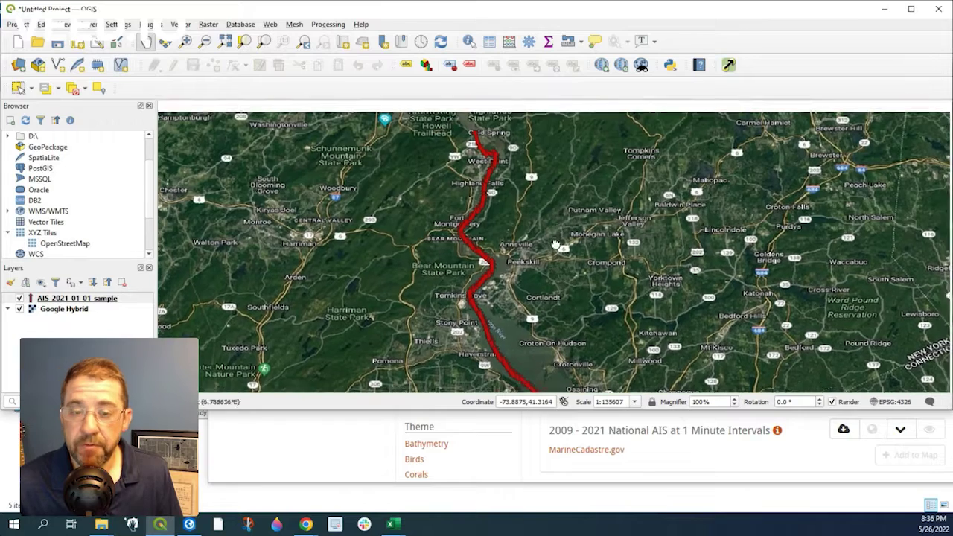
drag(555, 245, 555, 273)
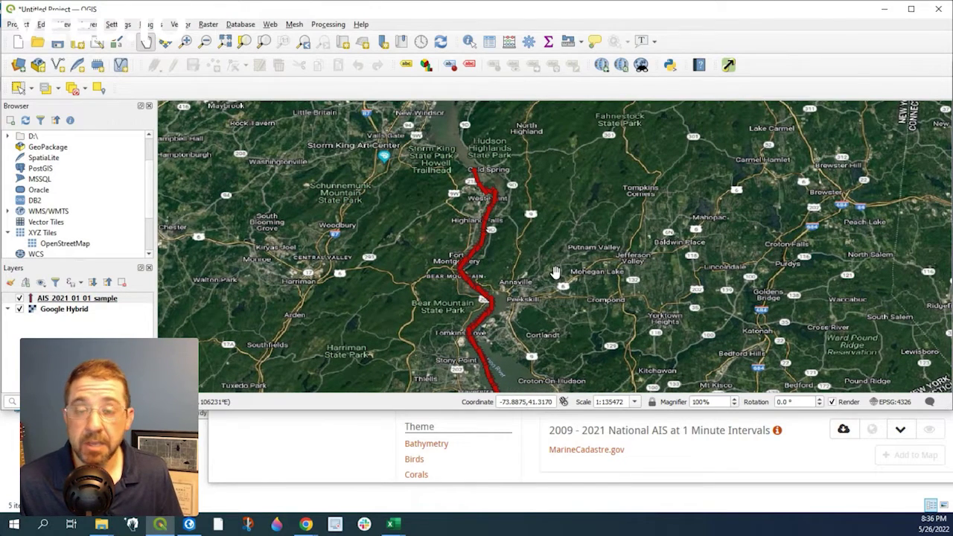